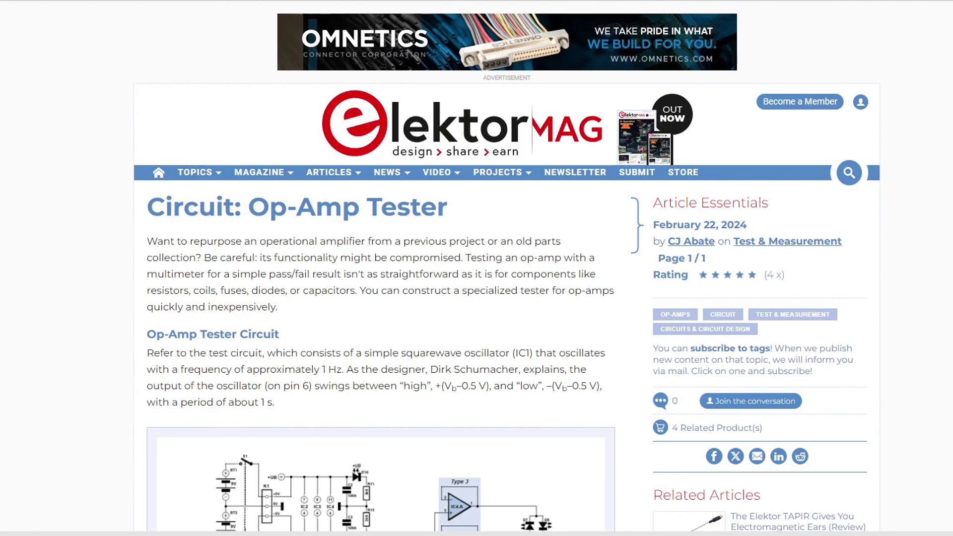
- Zoom in and out across the Battery Opamp Tester schematic sheet
{"action": "scroll", "coordinate": [507, 268], "scroll_direction": "down", "scroll_amount": 5}
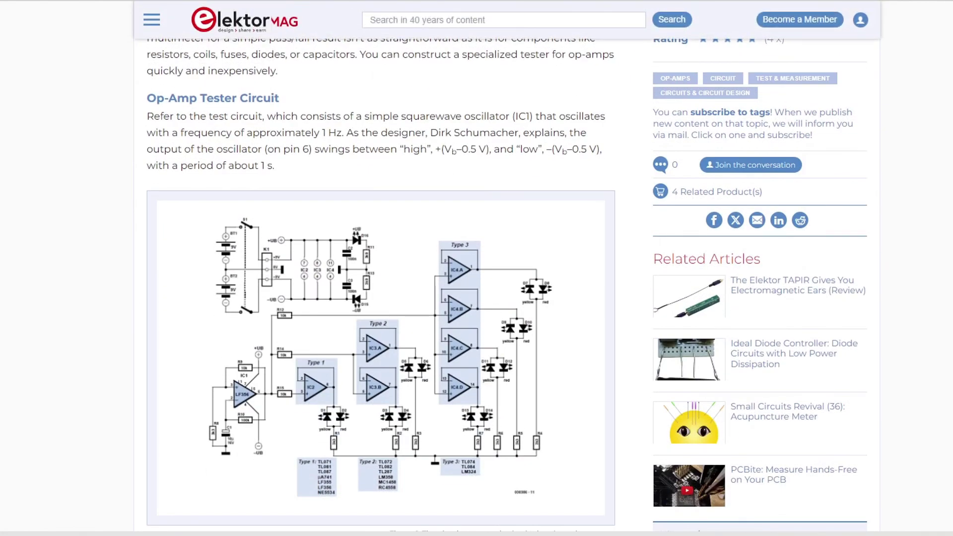
{"action": "scroll", "coordinate": [793, 308], "scroll_direction": "up", "scroll_amount": 5}
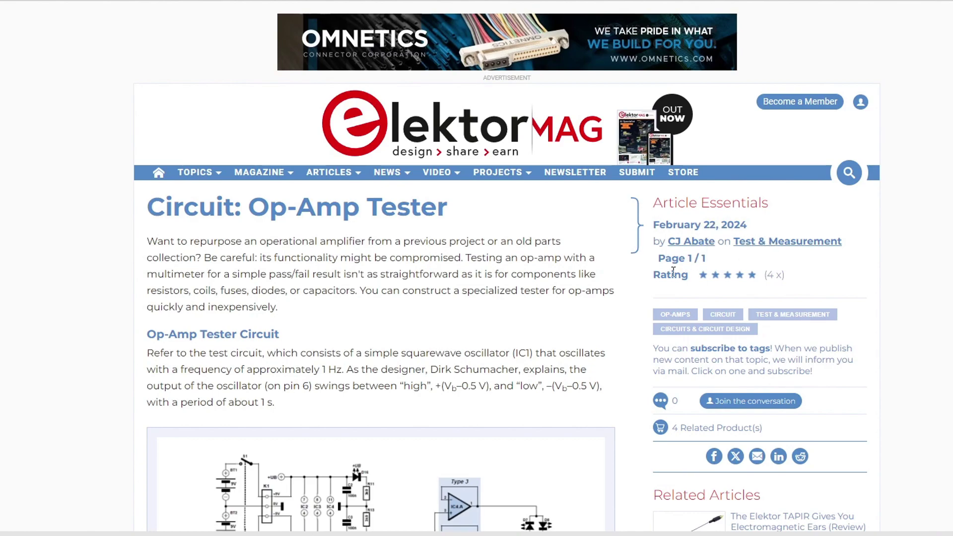
{"action": "scroll", "coordinate": [370, 290], "scroll_direction": "down", "scroll_amount": 7}
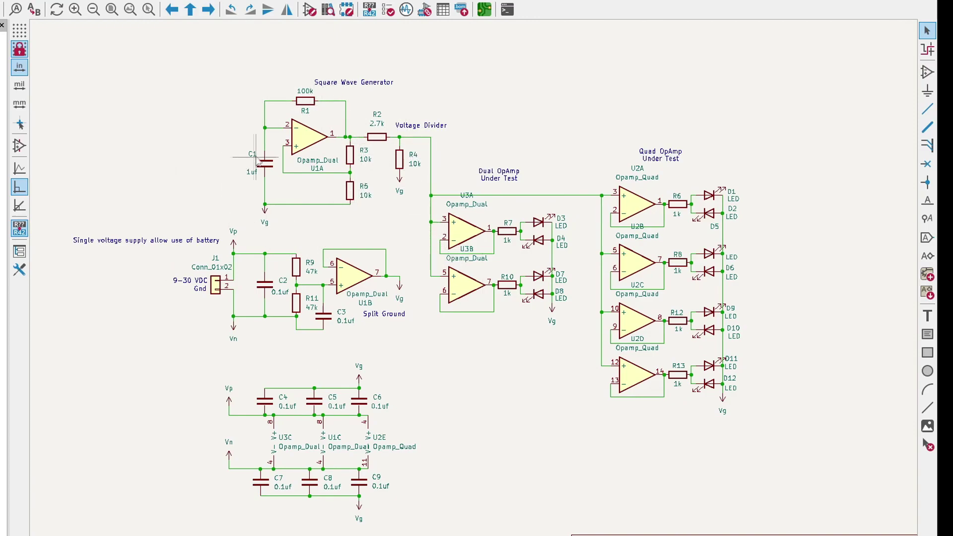
{"action": "scroll", "coordinate": [254, 157], "scroll_direction": "up", "scroll_amount": 2}
{"action": "scroll", "coordinate": [764, 308], "scroll_direction": "up", "scroll_amount": 2}
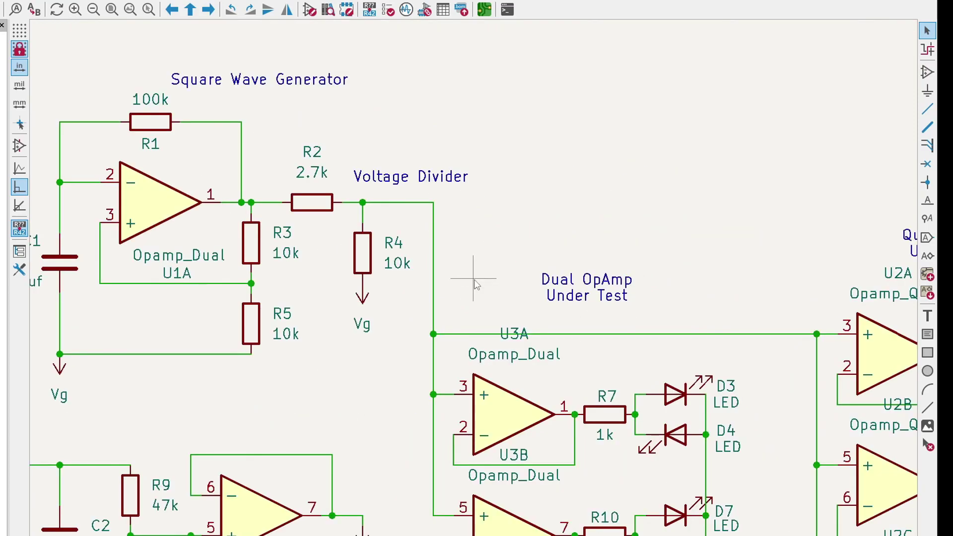
{"action": "scroll", "coordinate": [477, 268], "scroll_direction": "down", "scroll_amount": 2}
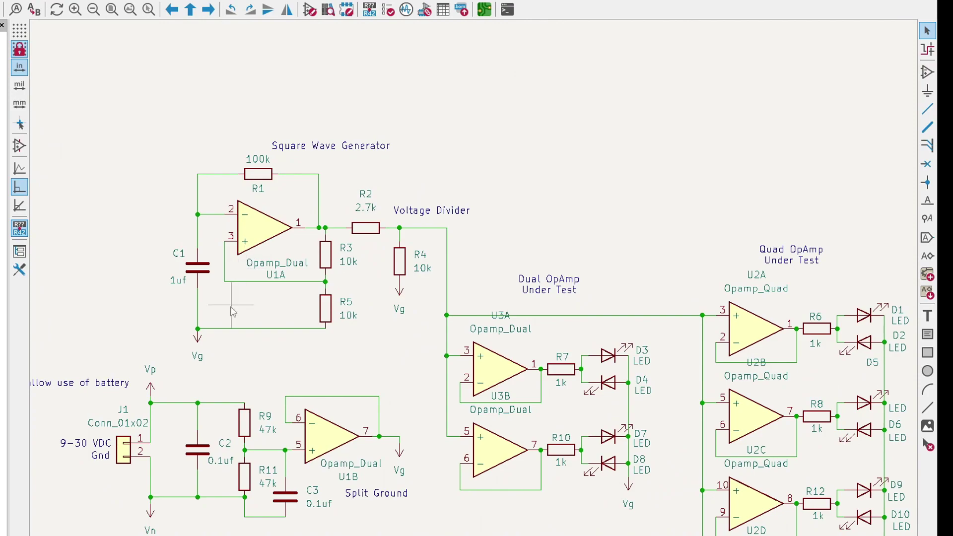
{"action": "scroll", "coordinate": [248, 256], "scroll_direction": "down", "scroll_amount": 5}
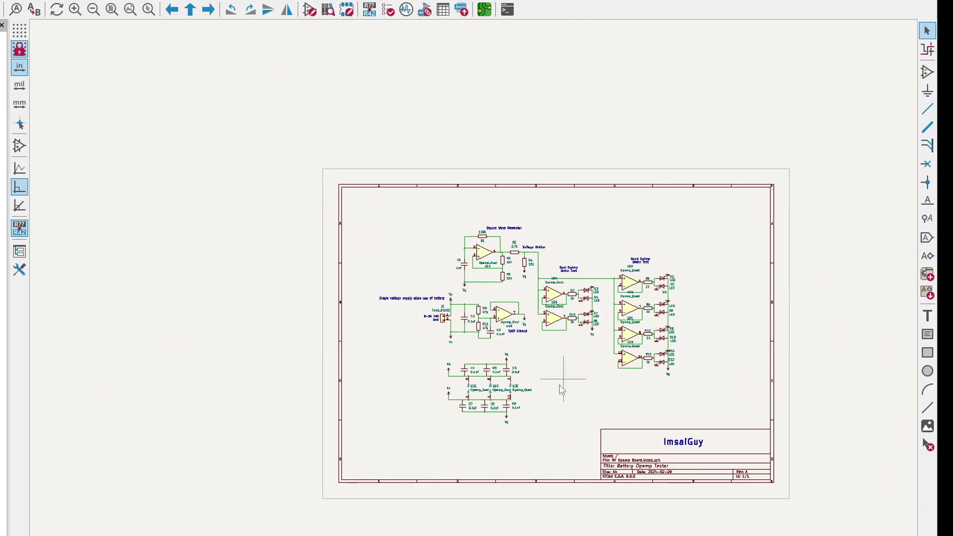
{"action": "scroll", "coordinate": [563, 383], "scroll_direction": "up", "scroll_amount": 3}
{"action": "scroll", "coordinate": [474, 288], "scroll_direction": "up", "scroll_amount": 1}
{"action": "scroll", "coordinate": [474, 300], "scroll_direction": "up", "scroll_amount": 2}
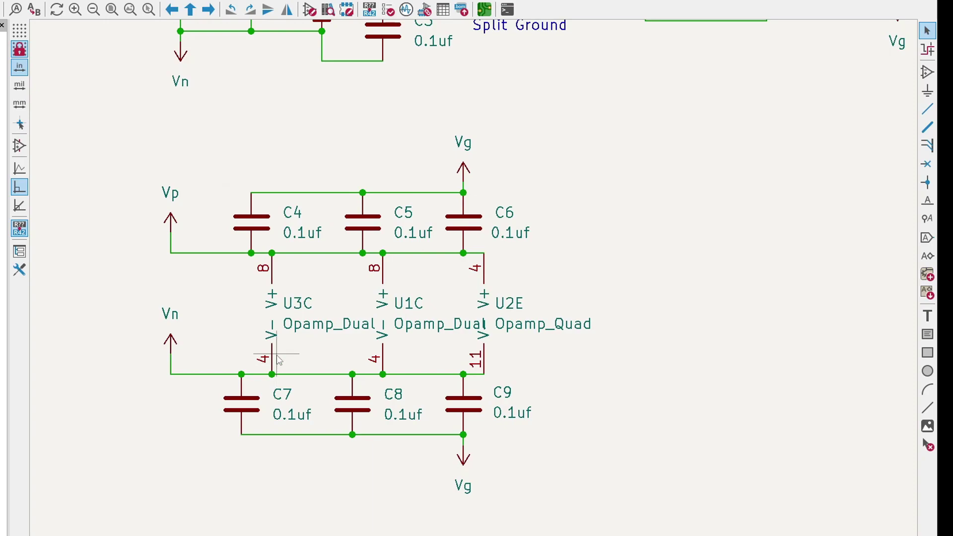
{"action": "scroll", "coordinate": [277, 370], "scroll_direction": "up", "scroll_amount": 2}
{"action": "scroll", "coordinate": [478, 283], "scroll_direction": "down", "scroll_amount": 3}
{"action": "scroll", "coordinate": [475, 283], "scroll_direction": "down", "scroll_amount": 3}
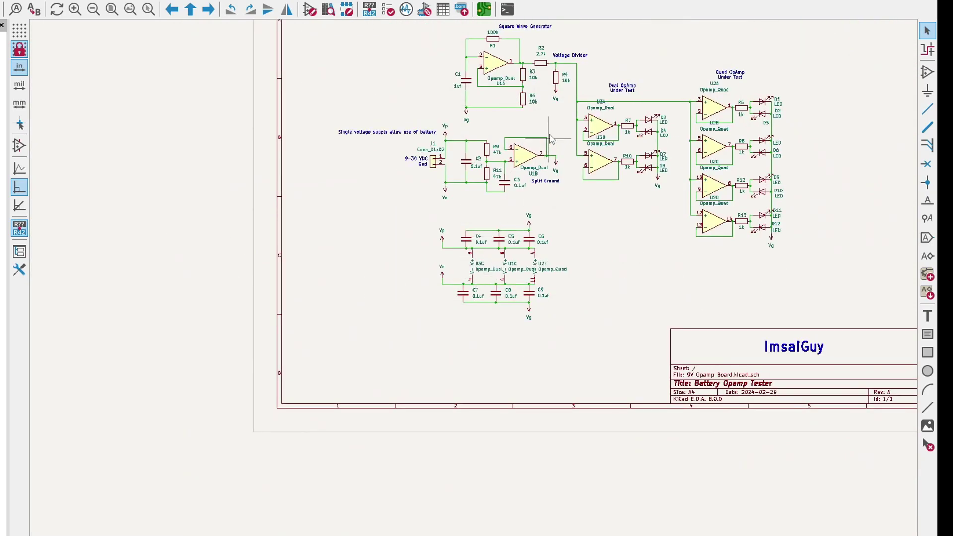
{"action": "scroll", "coordinate": [495, 201], "scroll_direction": "up", "scroll_amount": 6}
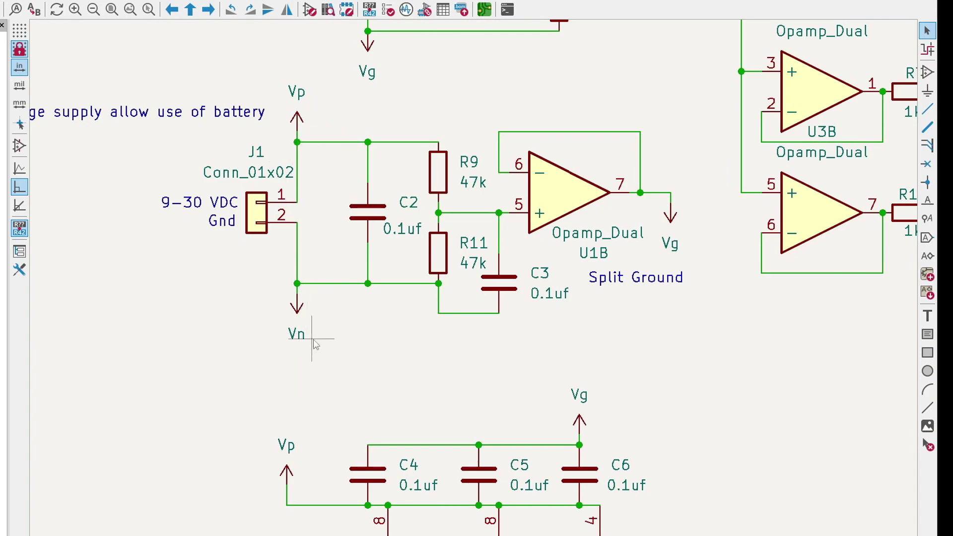
{"action": "scroll", "coordinate": [495, 272], "scroll_direction": "down", "scroll_amount": 3}
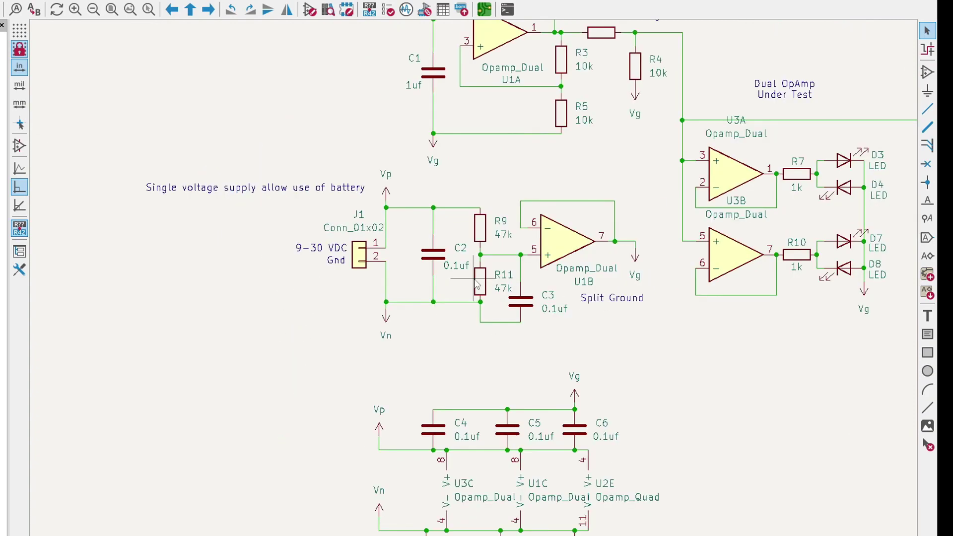
{"action": "scroll", "coordinate": [477, 282], "scroll_direction": "up", "scroll_amount": 5}
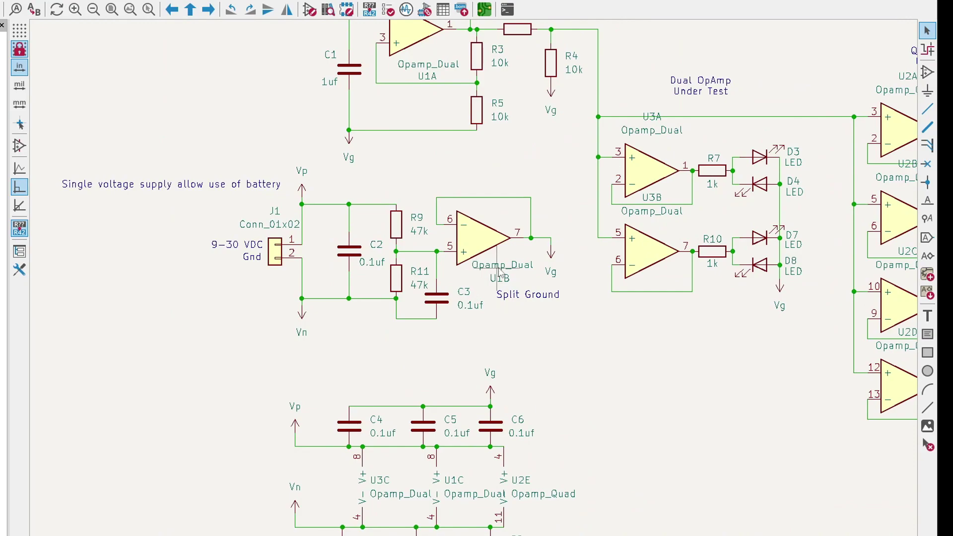
{"action": "scroll", "coordinate": [477, 282], "scroll_direction": "down", "scroll_amount": 2}
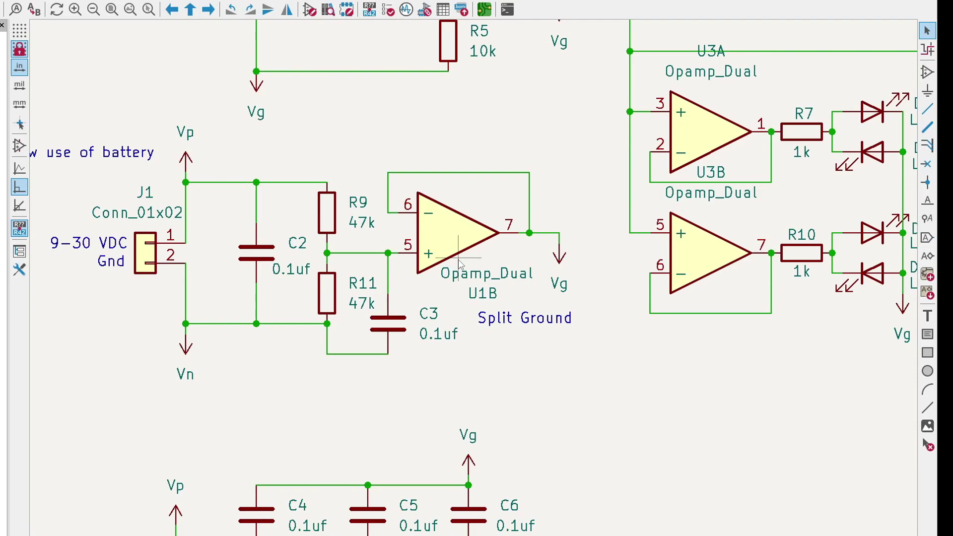
{"action": "scroll", "coordinate": [460, 264], "scroll_direction": "down", "scroll_amount": 2}
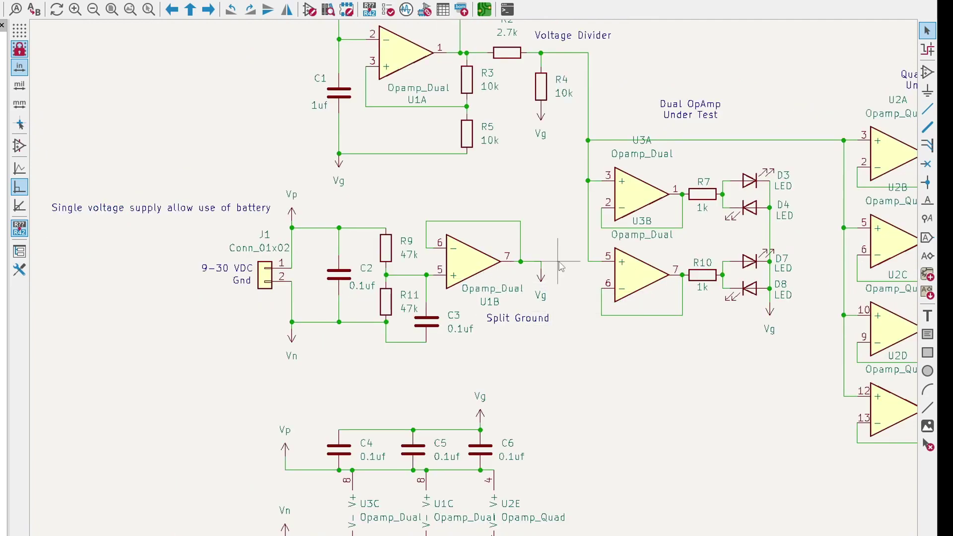
{"action": "scroll", "coordinate": [787, 220], "scroll_direction": "up", "scroll_amount": 2}
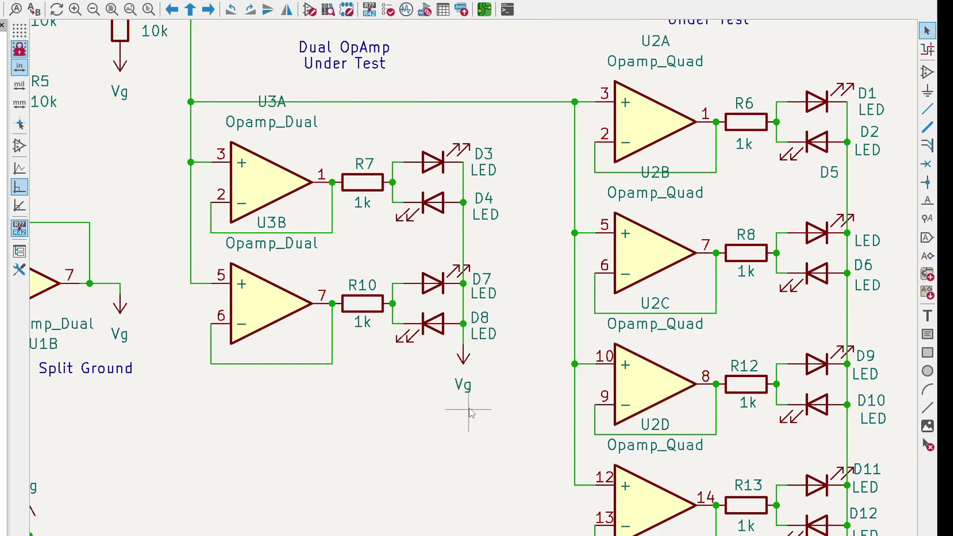
{"action": "scroll", "coordinate": [469, 410], "scroll_direction": "down", "scroll_amount": 2}
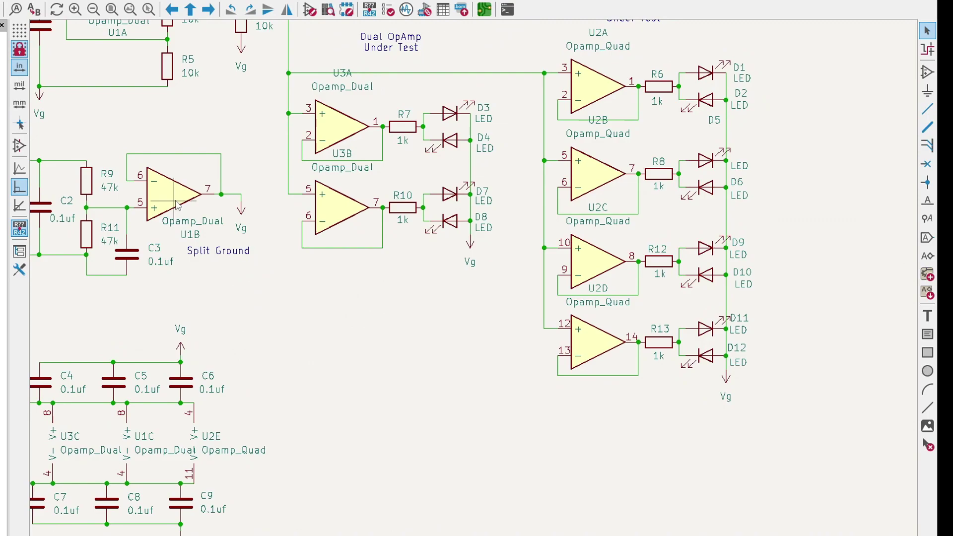
{"action": "scroll", "coordinate": [177, 206], "scroll_direction": "down", "scroll_amount": 2}
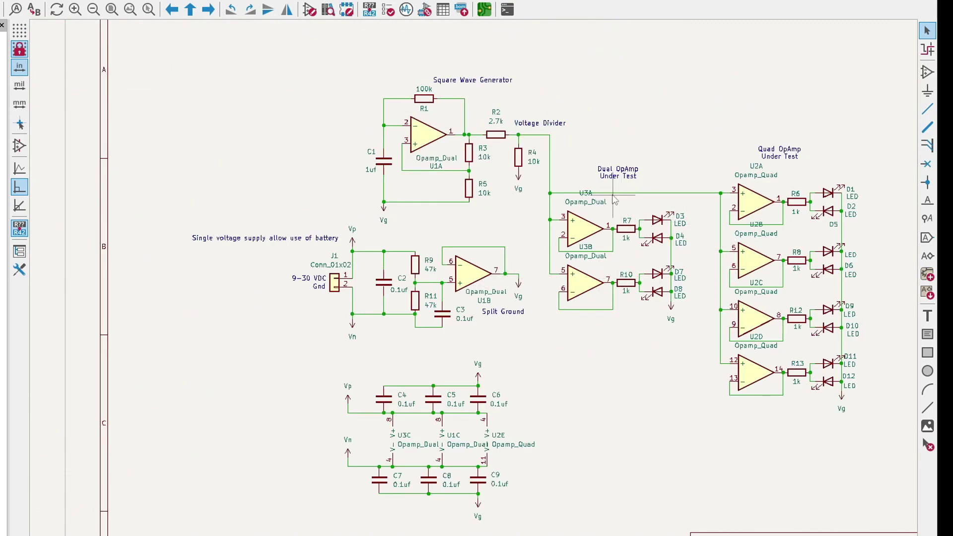
{"action": "scroll", "coordinate": [773, 260], "scroll_direction": "up", "scroll_amount": 2}
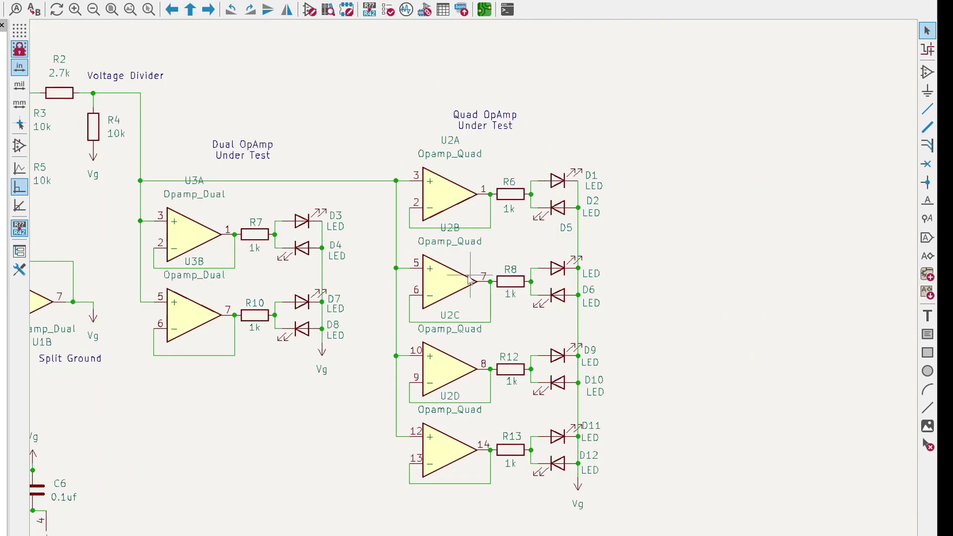
{"action": "scroll", "coordinate": [426, 281], "scroll_direction": "up", "scroll_amount": 1}
{"action": "scroll", "coordinate": [67, 258], "scroll_direction": "up", "scroll_amount": 2}
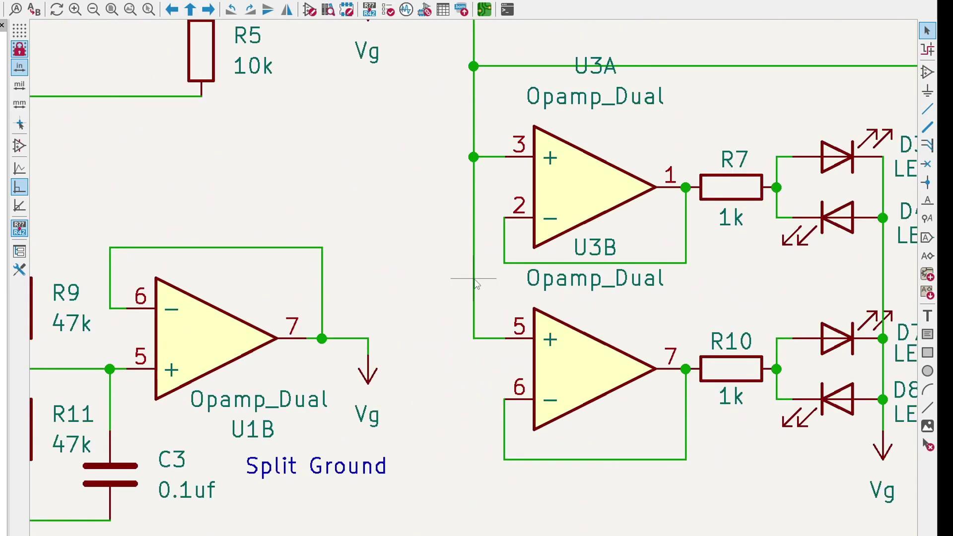
{"action": "scroll", "coordinate": [474, 279], "scroll_direction": "down", "scroll_amount": 1}
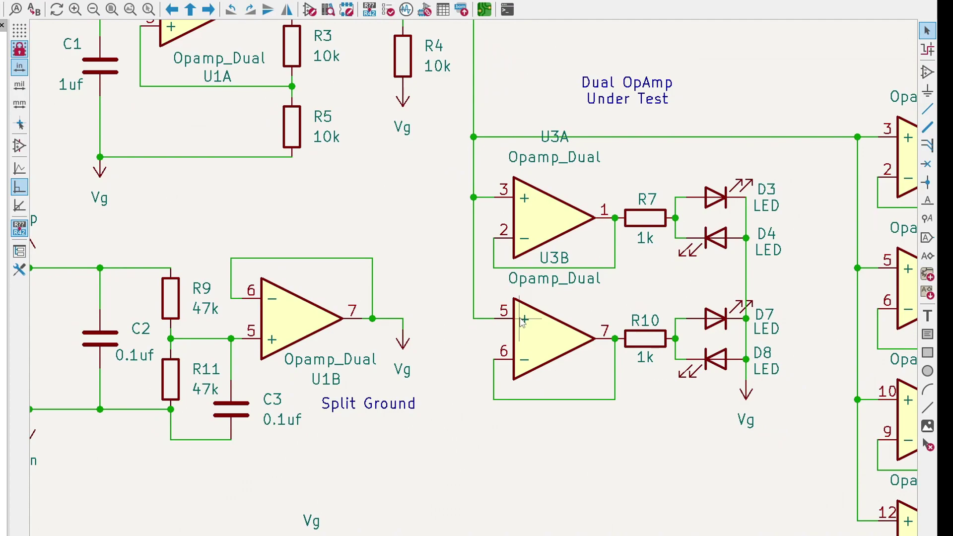
{"action": "scroll", "coordinate": [527, 337], "scroll_direction": "down", "scroll_amount": 2}
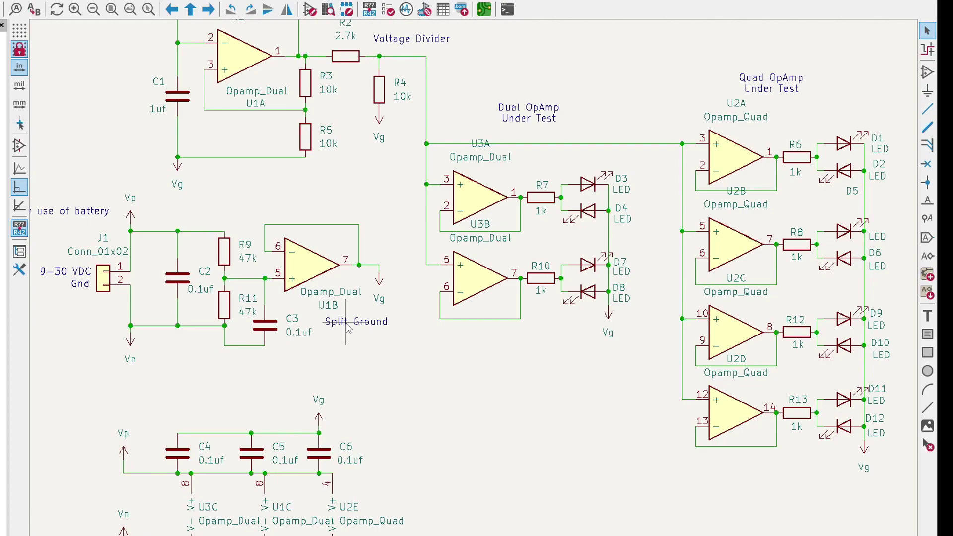
{"action": "scroll", "coordinate": [348, 328], "scroll_direction": "down", "scroll_amount": 2}
{"action": "scroll", "coordinate": [790, 233], "scroll_direction": "up", "scroll_amount": 2}
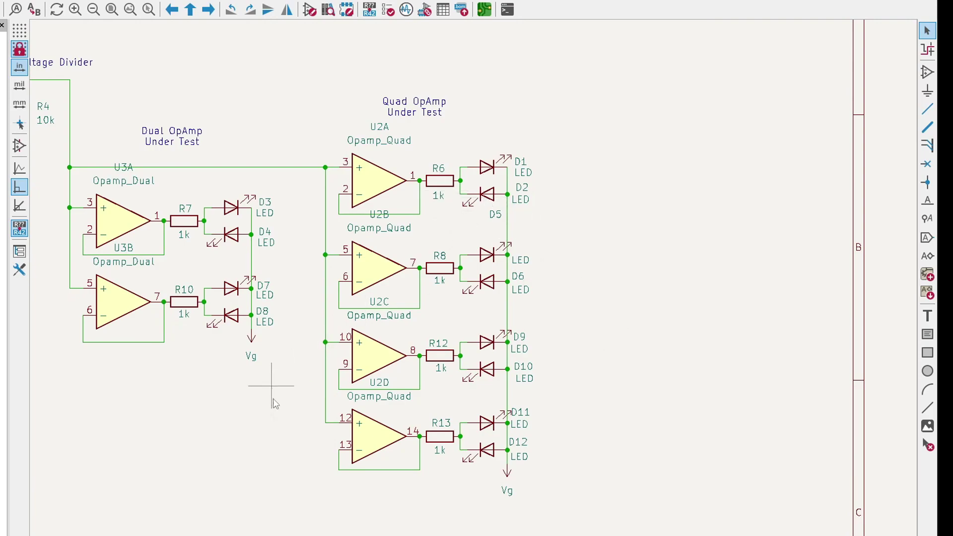
{"action": "scroll", "coordinate": [222, 417], "scroll_direction": "down", "scroll_amount": 5}
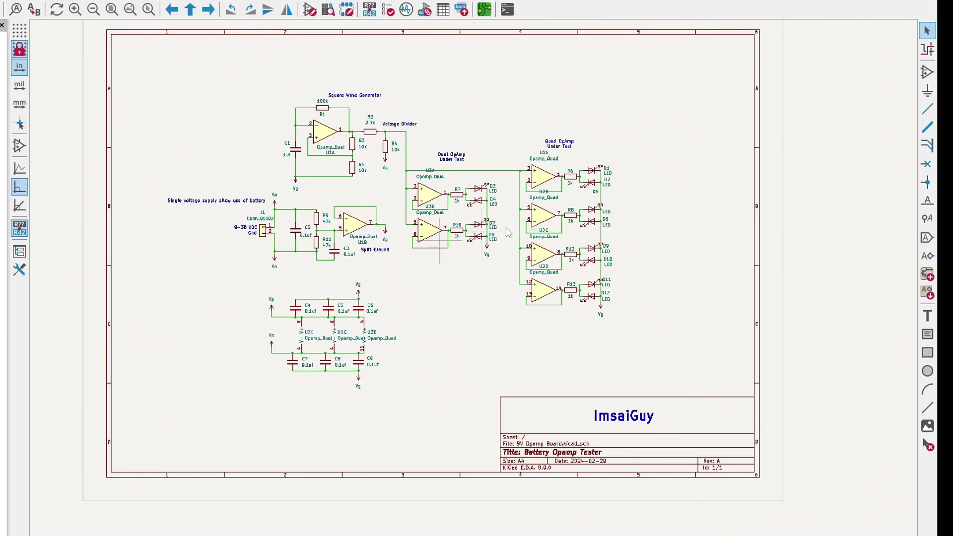
{"action": "key", "text": "alt+Tab"}
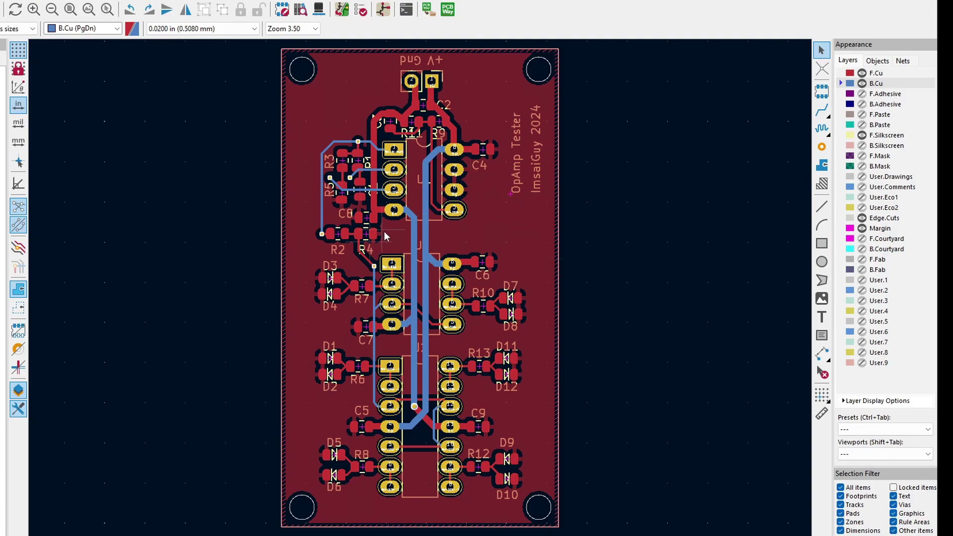
- Switch the board's copper zones to outline-only display
{"action": "left_click", "coordinate": [19, 310]}
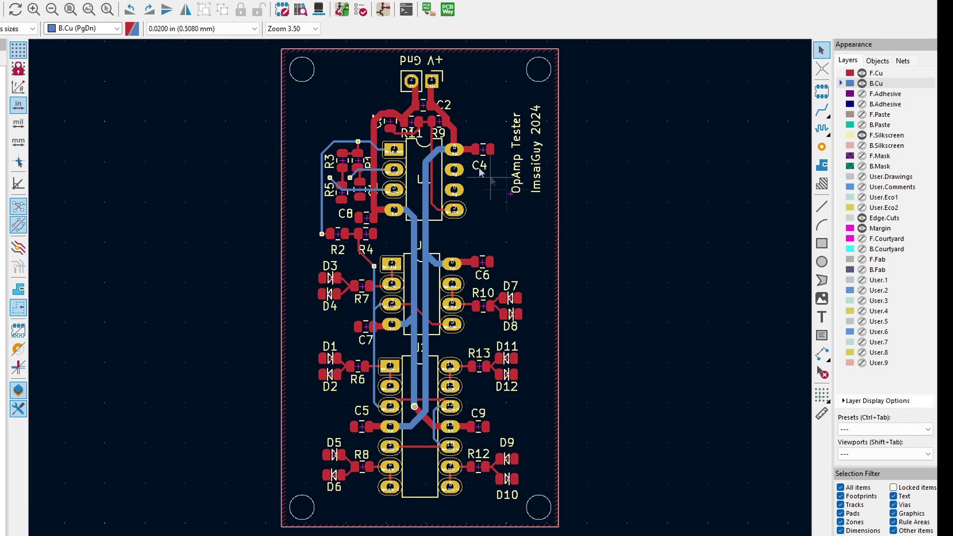
- Zoom around the outlined board to inspect the routing, then restore the filled copper zones
{"action": "scroll", "coordinate": [481, 171], "scroll_direction": "up", "scroll_amount": 5}
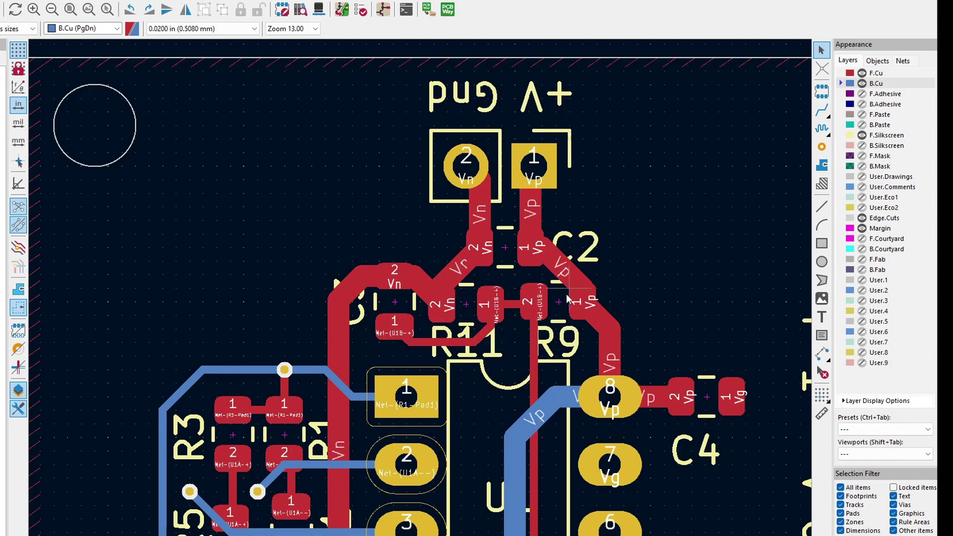
{"action": "scroll", "coordinate": [318, 350], "scroll_direction": "down", "scroll_amount": 2}
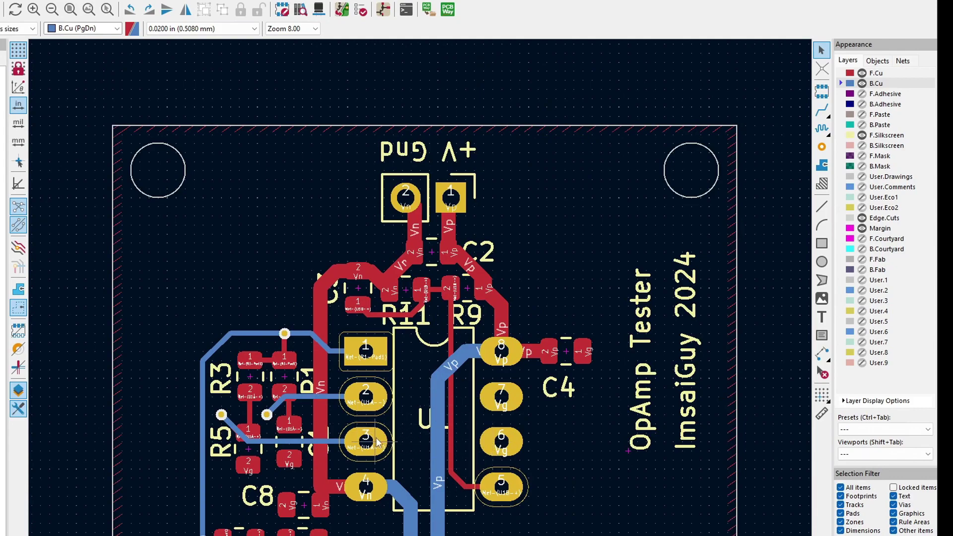
{"action": "scroll", "coordinate": [377, 440], "scroll_direction": "down", "scroll_amount": 2}
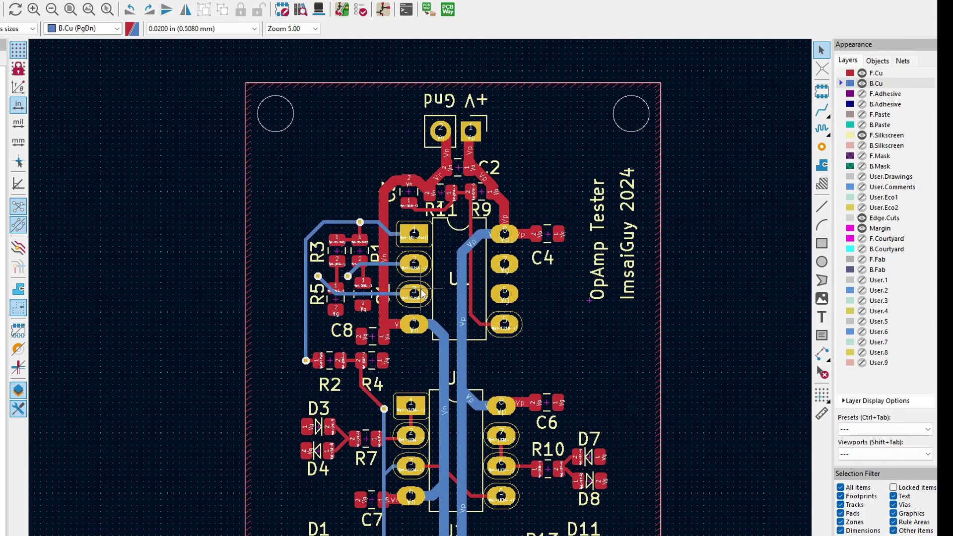
{"action": "scroll", "coordinate": [352, 373], "scroll_direction": "up", "scroll_amount": 3}
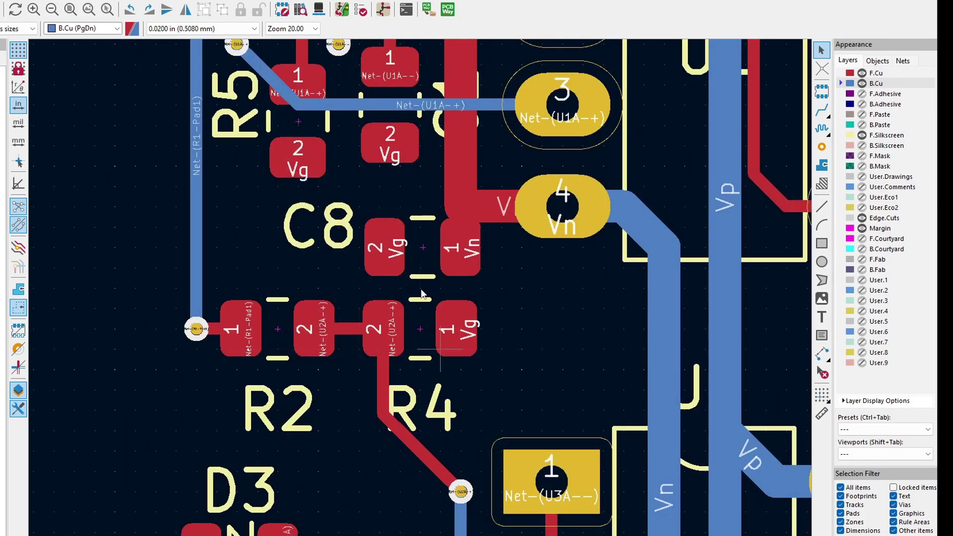
{"action": "scroll", "coordinate": [421, 293], "scroll_direction": "down", "scroll_amount": 3}
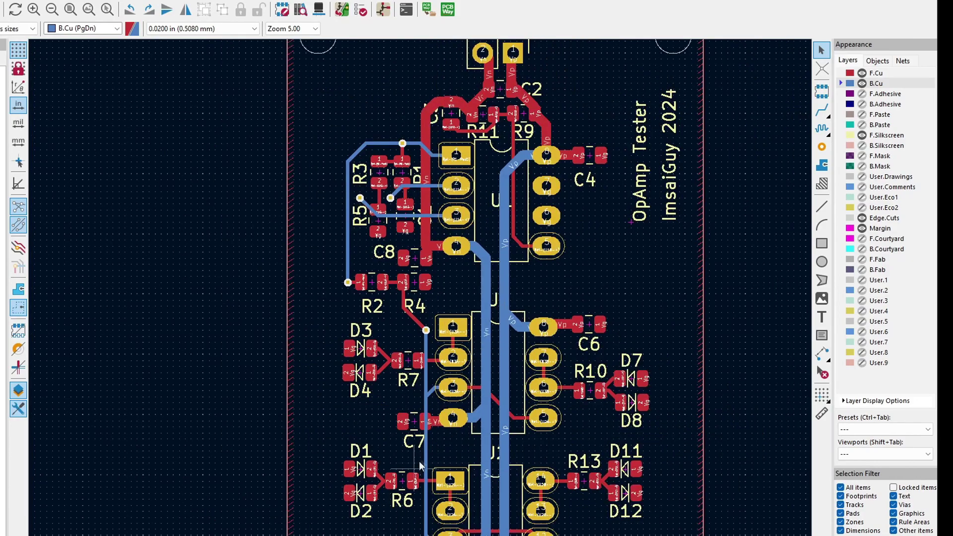
{"action": "scroll", "coordinate": [419, 467], "scroll_direction": "up", "scroll_amount": 3}
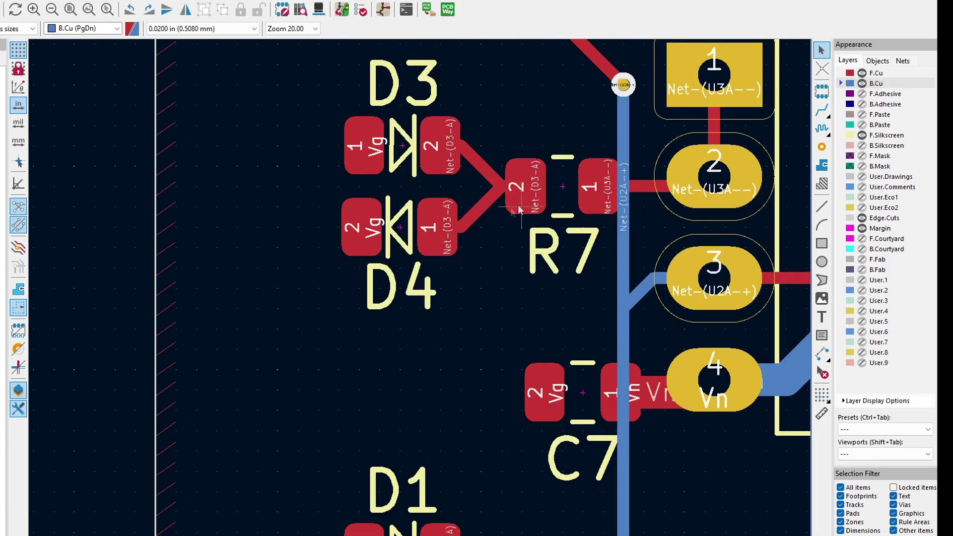
{"action": "scroll", "coordinate": [421, 289], "scroll_direction": "down", "scroll_amount": 4}
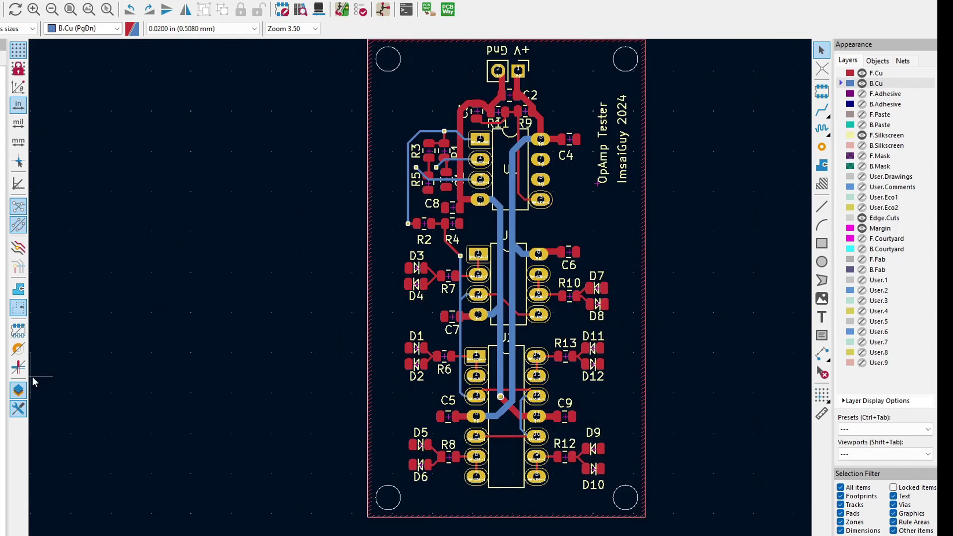
{"action": "left_click", "coordinate": [18, 290]}
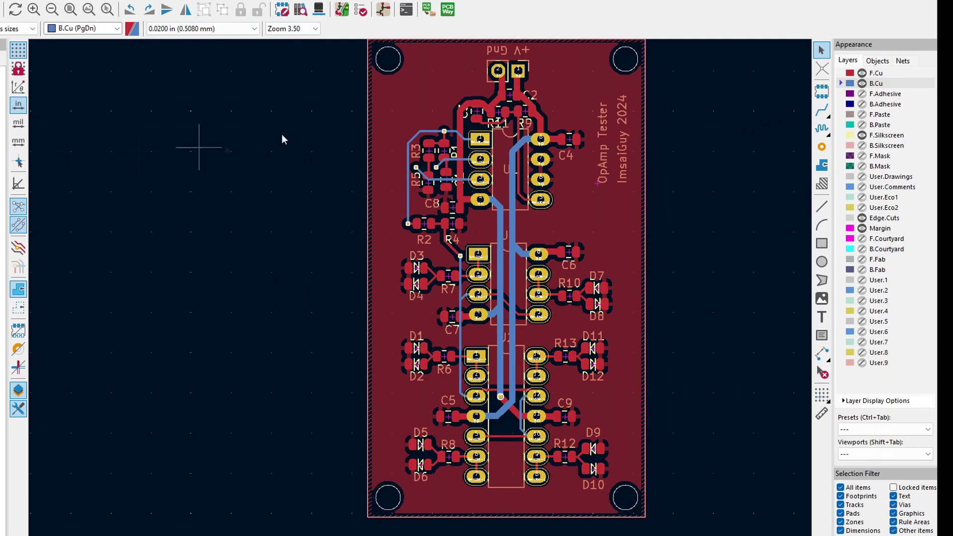
- Open the 3D Viewer preview of the OpAmp Tester board with Alt+3
{"action": "right_click", "coordinate": [29, 55]}
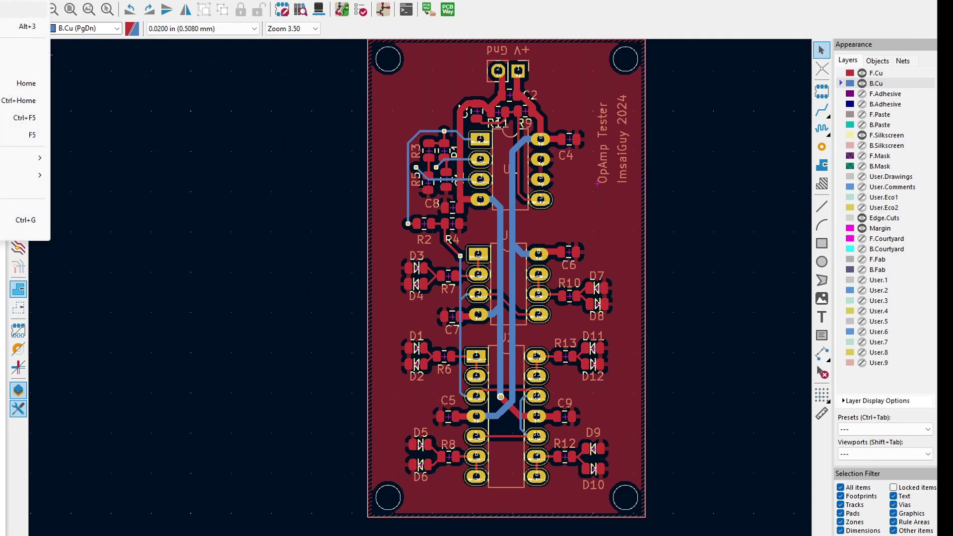
{"action": "key", "text": "Escape"}
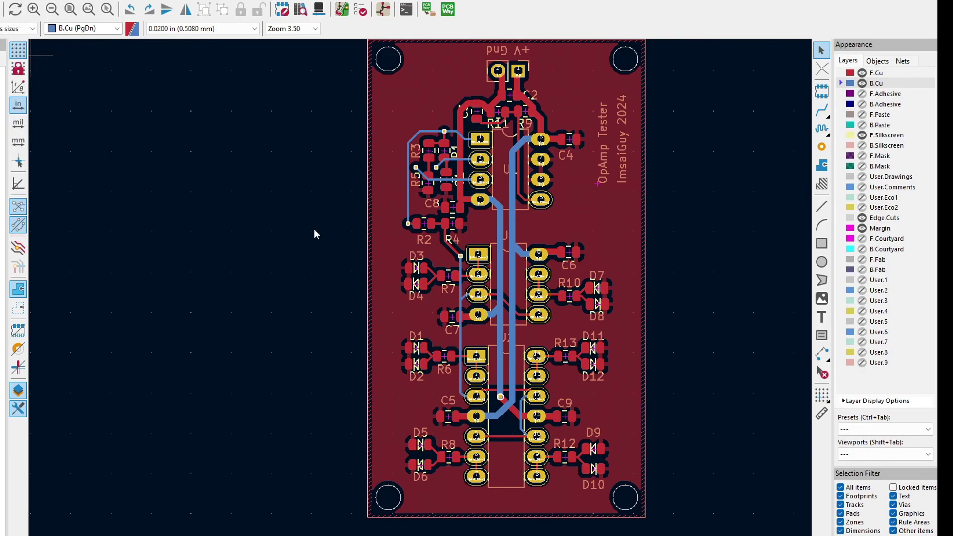
{"action": "key", "text": "alt+3"}
- Reposition the 3D Viewer and rotate the board through its underside artwork back to the component side
{"action": "left_click_drag", "start_coordinate": [152, 1], "coordinate": [301, 95]}
{"action": "left_click_drag", "start_coordinate": [333, 318], "coordinate": [394, 232]}
{"action": "left_click_drag", "start_coordinate": [309, 376], "coordinate": [369, 346]}
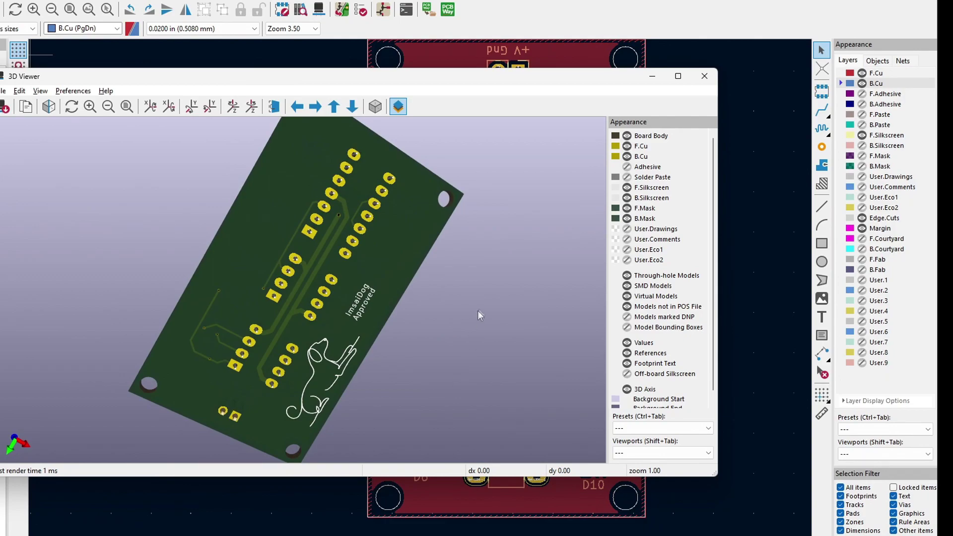
{"action": "left_click_drag", "start_coordinate": [481, 306], "coordinate": [294, 392]}
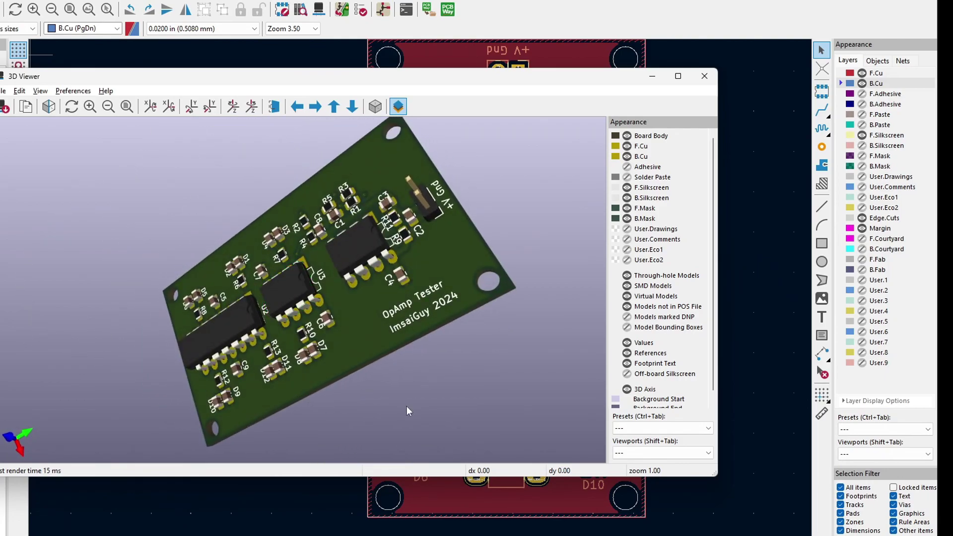